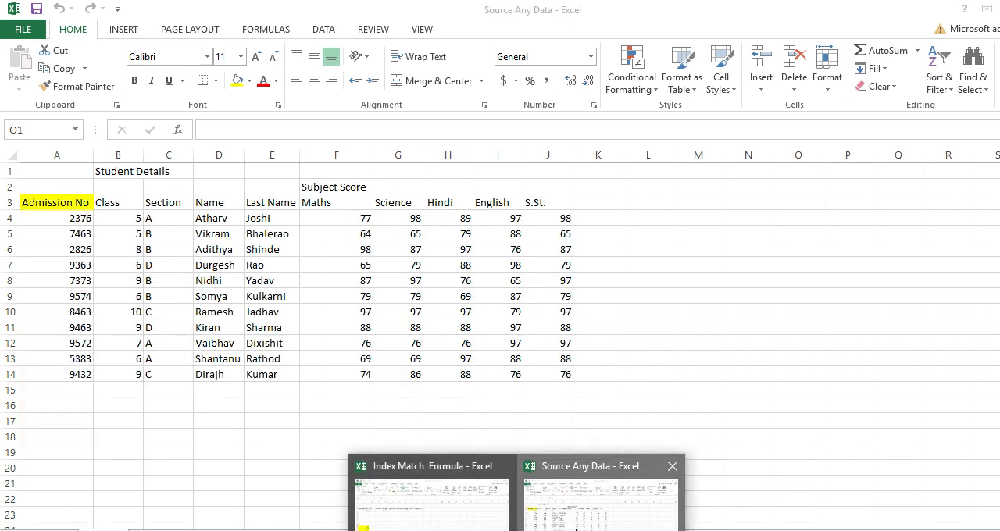
Step: Switch to the Index Match Formula workbook and replace the admission number in A4 with the one listed in A12
left_click(574, 524)
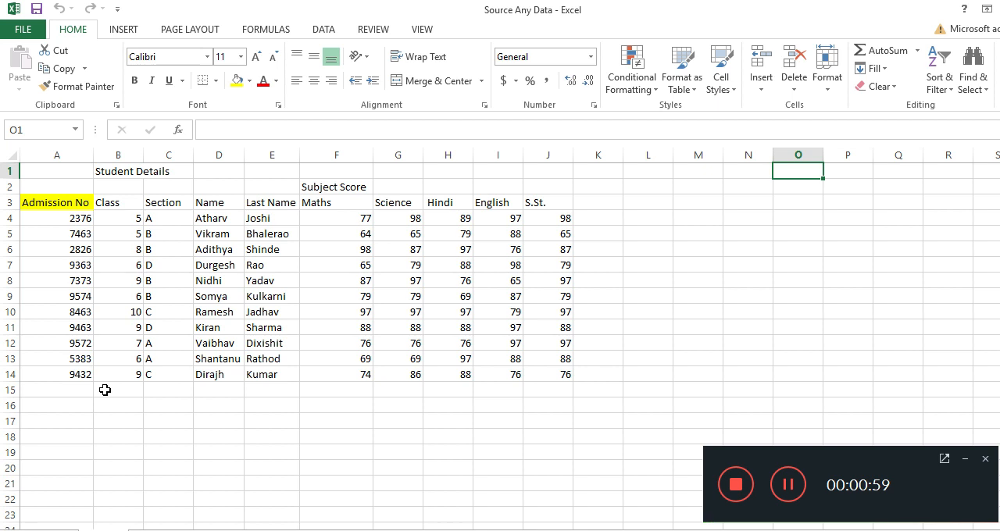
left_click(518, 530)
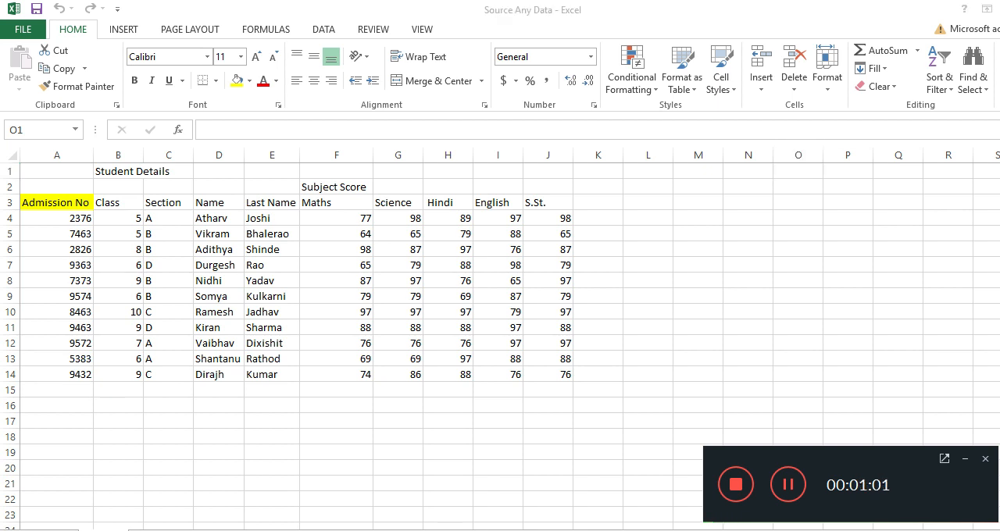
left_click(432, 499)
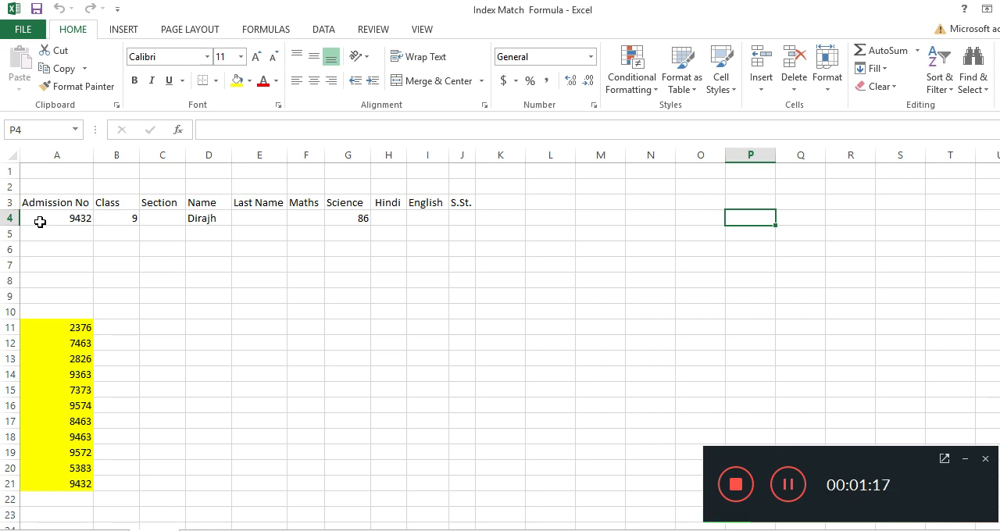
left_click(41, 223)
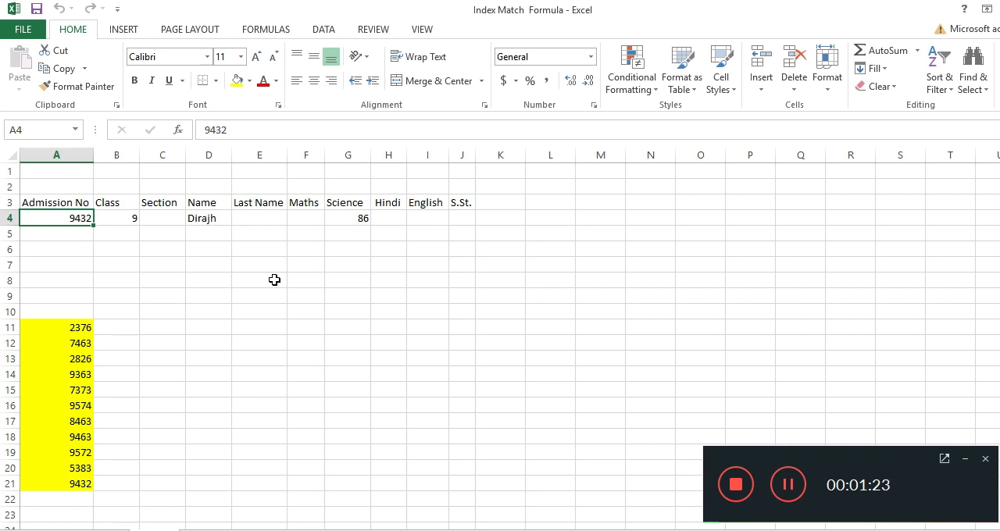
type("74")
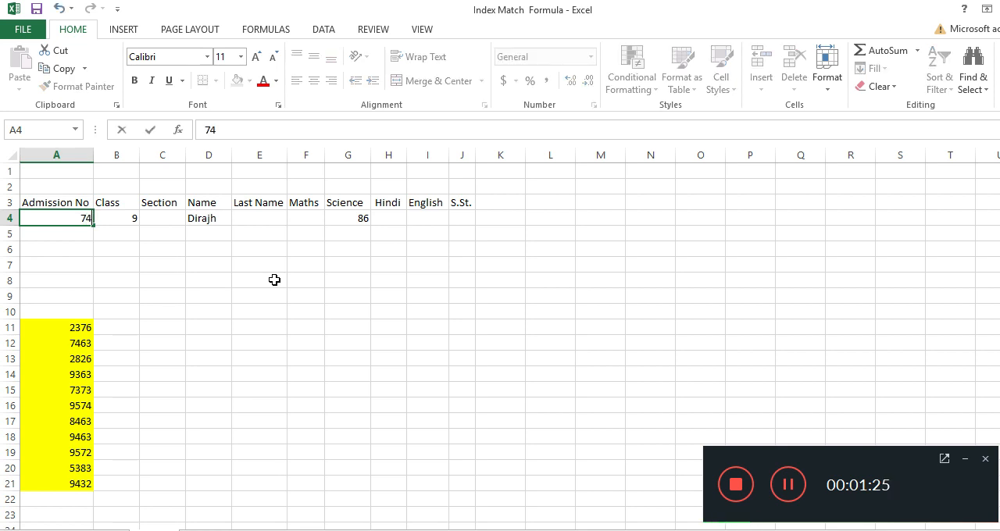
type("63")
left_click(258, 268)
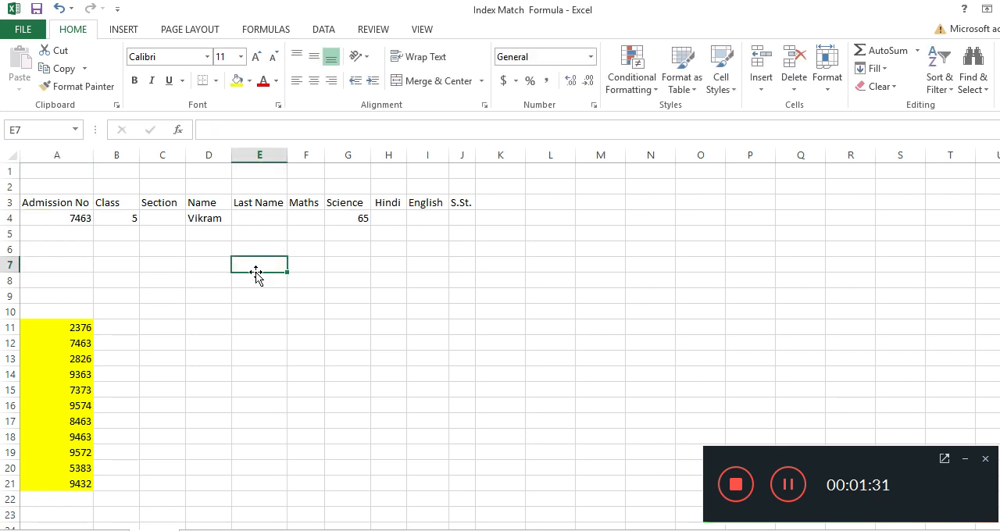
Step: Check the empty Last Name and Maths result cells, and examine the subject scores in the Source Any Data workbook
left_click(272, 216)
left_click(308, 224)
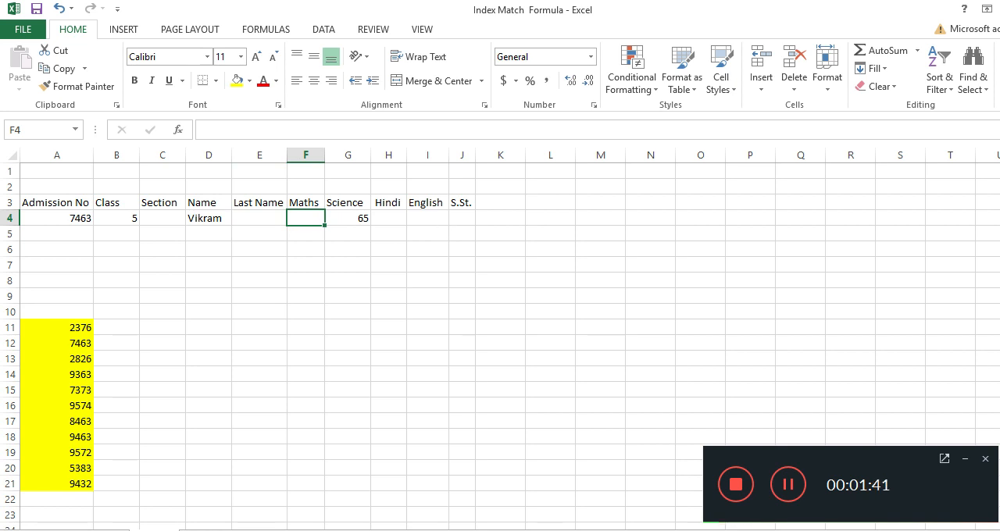
left_click(517, 530)
left_click(432, 508)
left_click(516, 530)
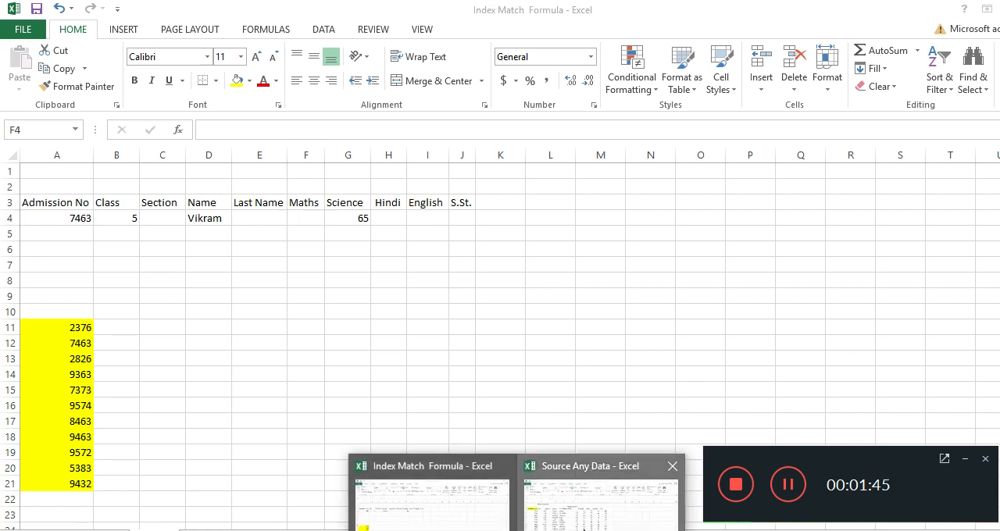
left_click(583, 528)
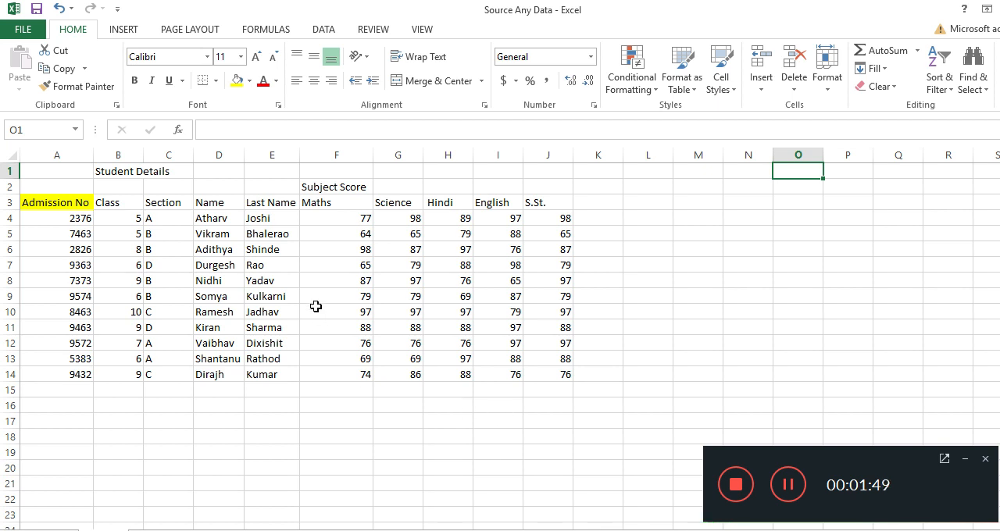
left_click(369, 268)
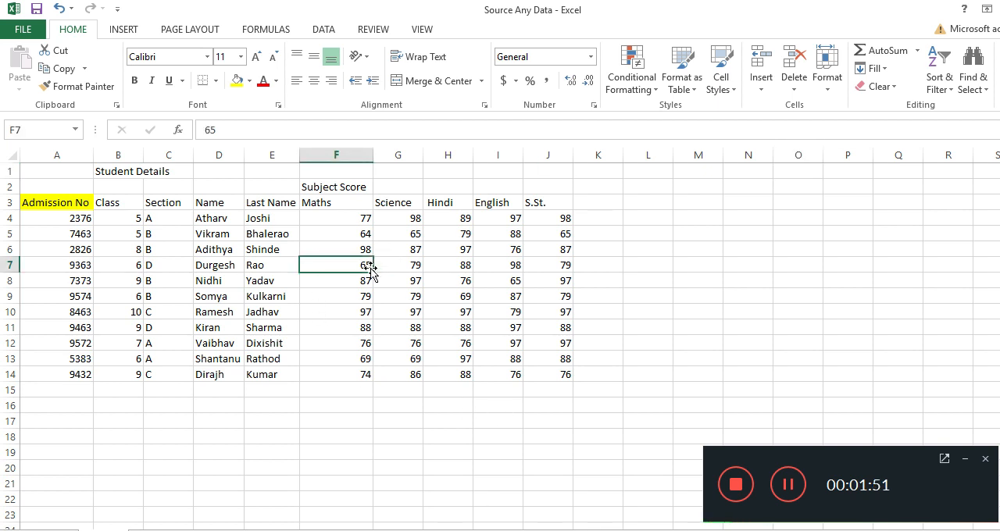
left_click(428, 529)
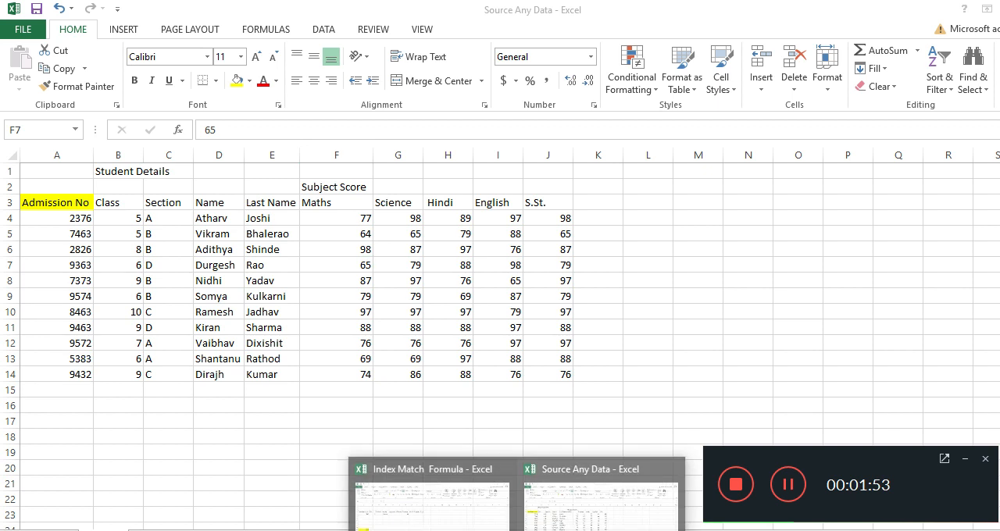
Step: In I4 of the Index Match Formula workbook, start an INDEX formula with the English scores I4:I14 from Source Any Data as its array
left_click(428, 523)
left_click(417, 217)
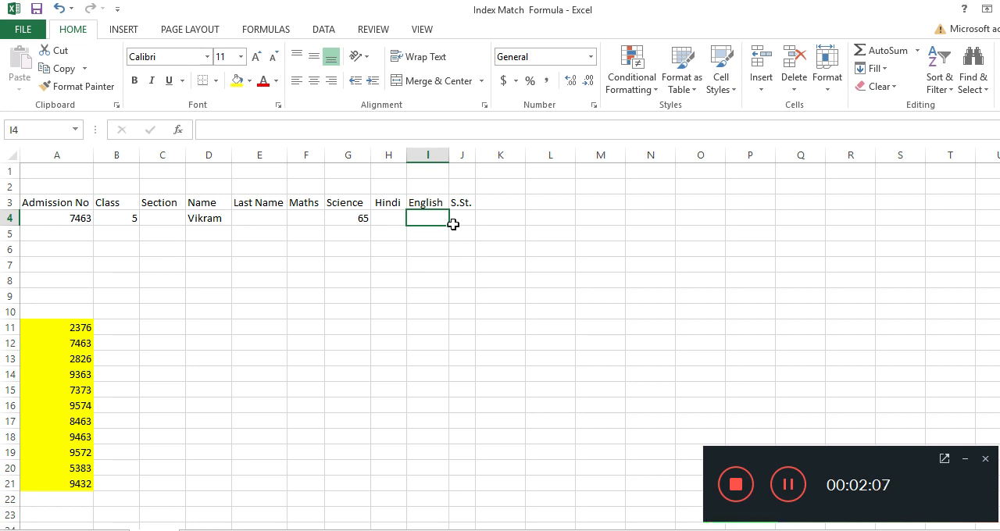
type("=")
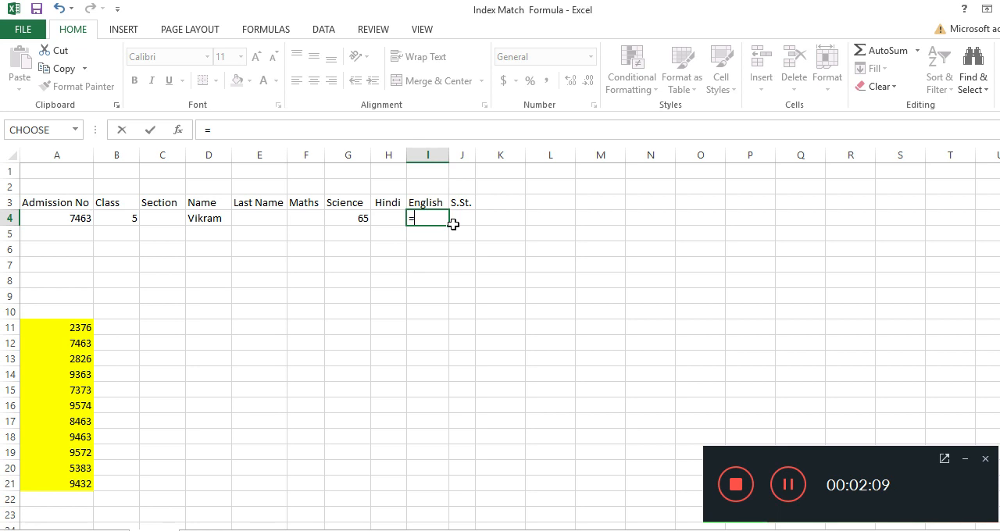
type("in")
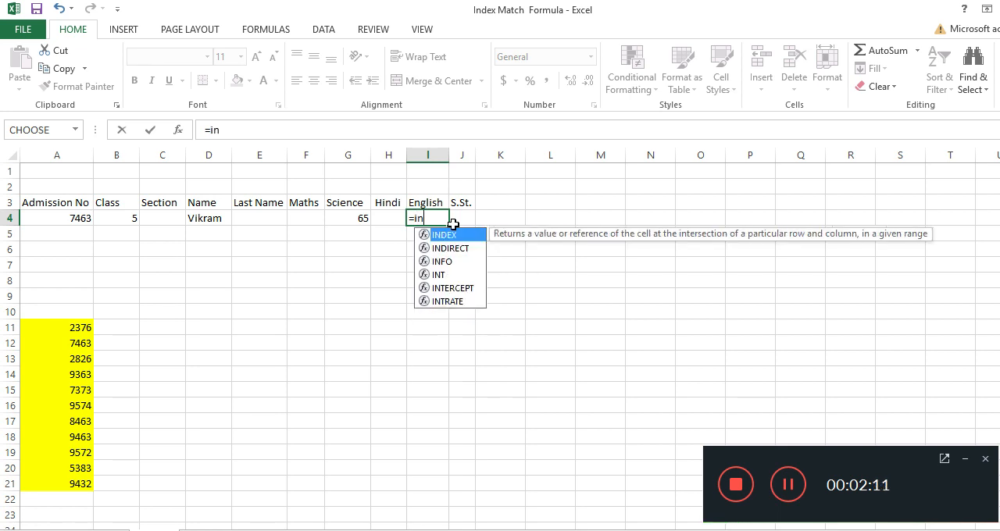
key("Tab")
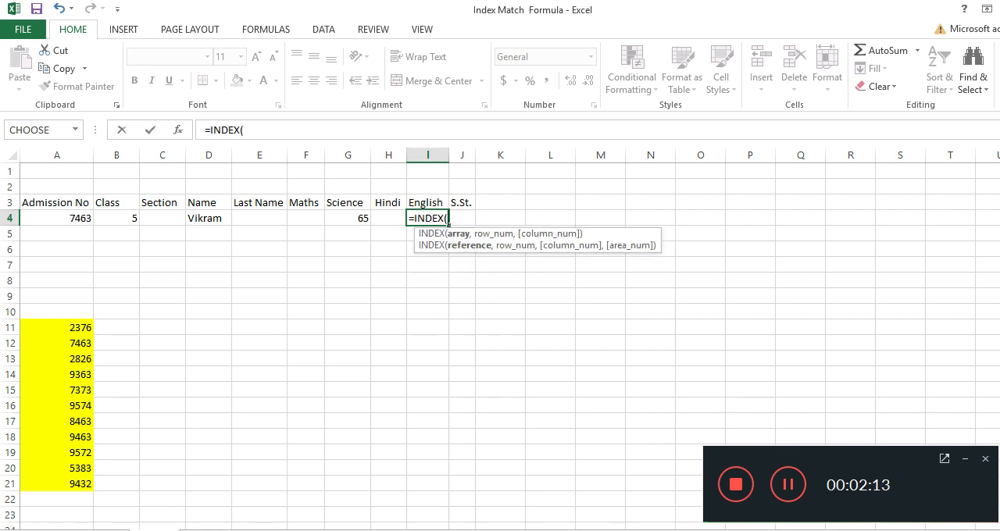
left_click(591, 519)
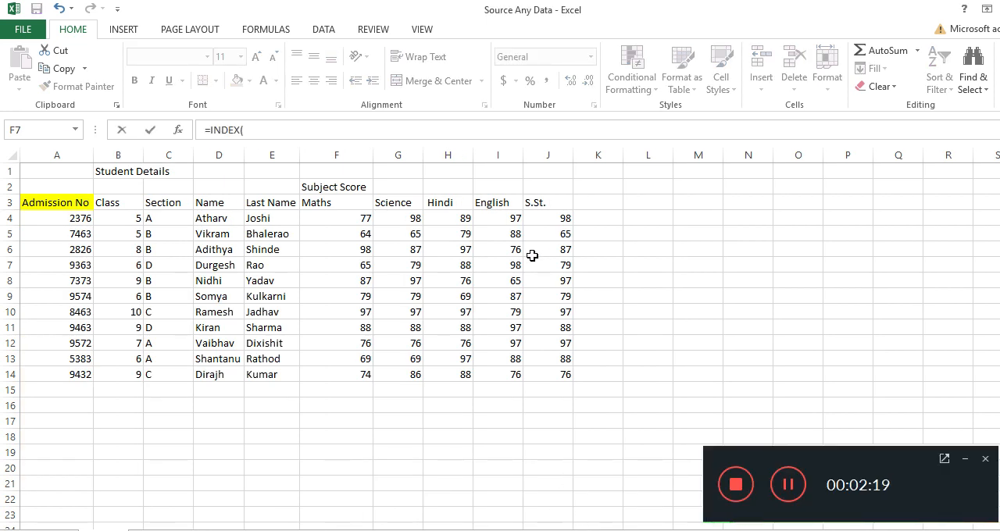
left_click_drag(497, 219, 503, 377)
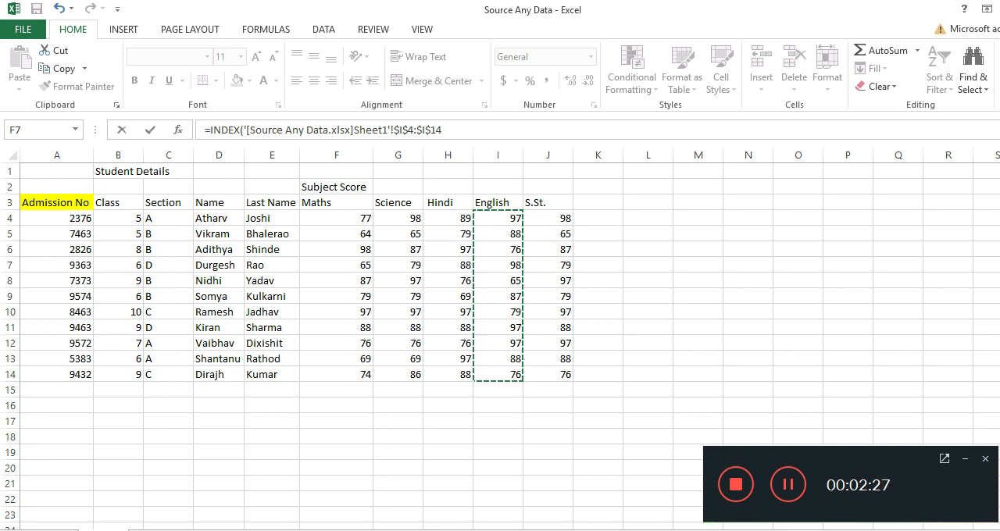
mouse_move(516, 530)
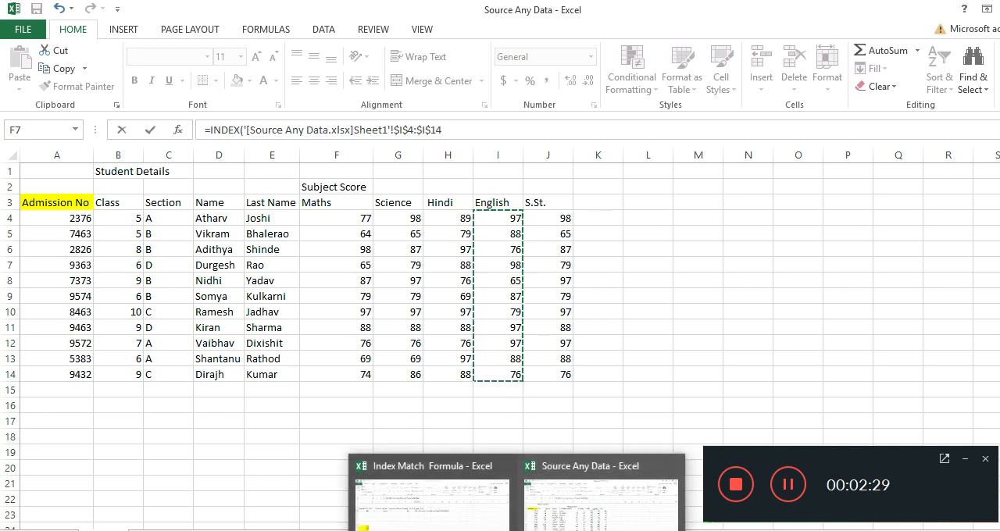
type(",")
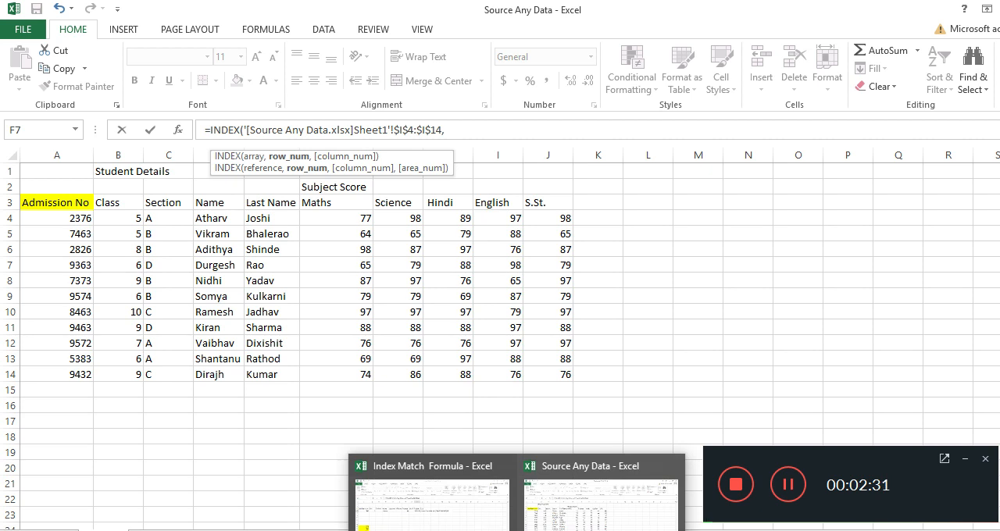
left_click(445, 523)
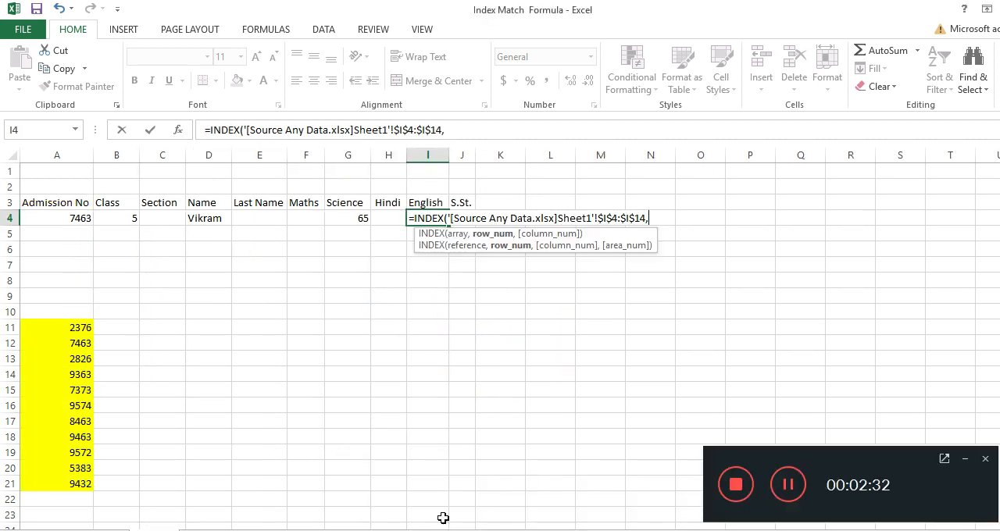
left_click(55, 215)
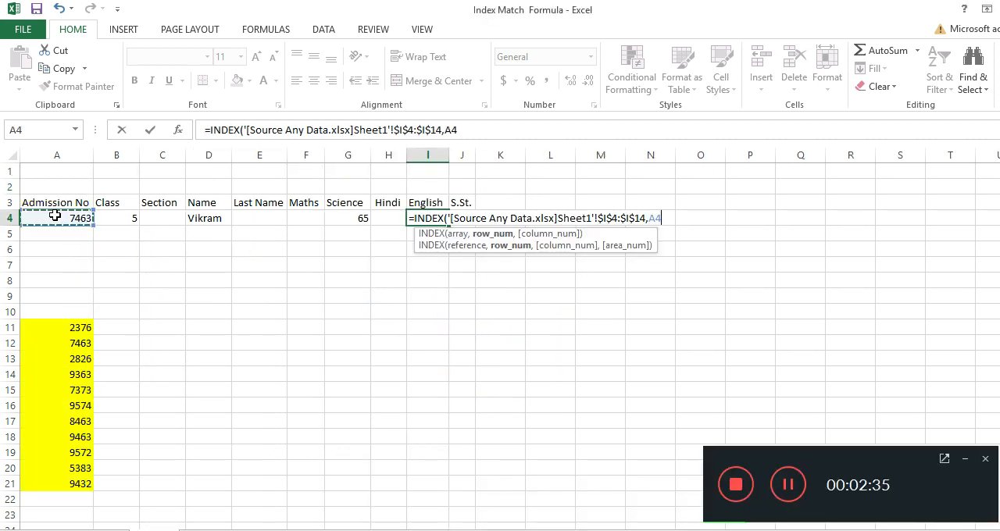
key("BackSpace")
key("BackSpace")
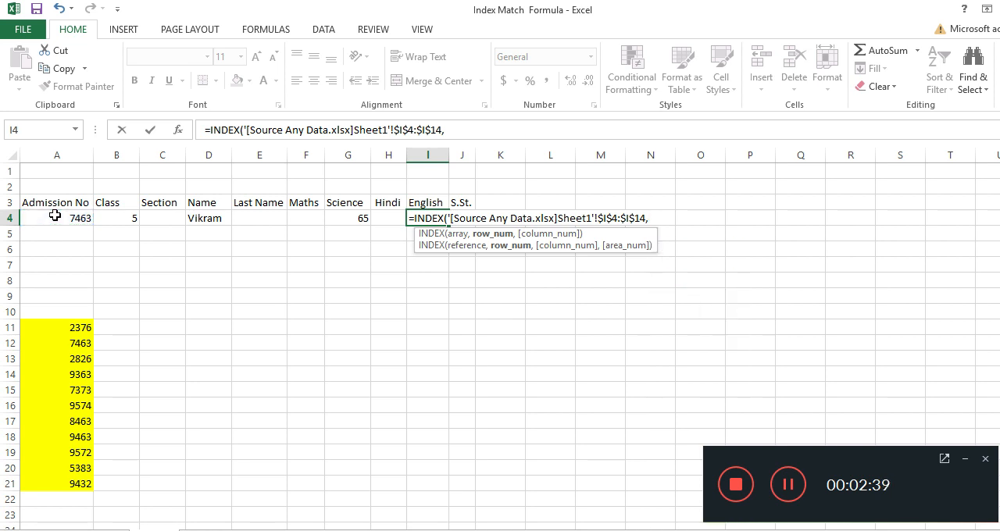
Step: Nest a MATCH function as the INDEX row number, with the admission number cell A4 as its lookup value
type("m")
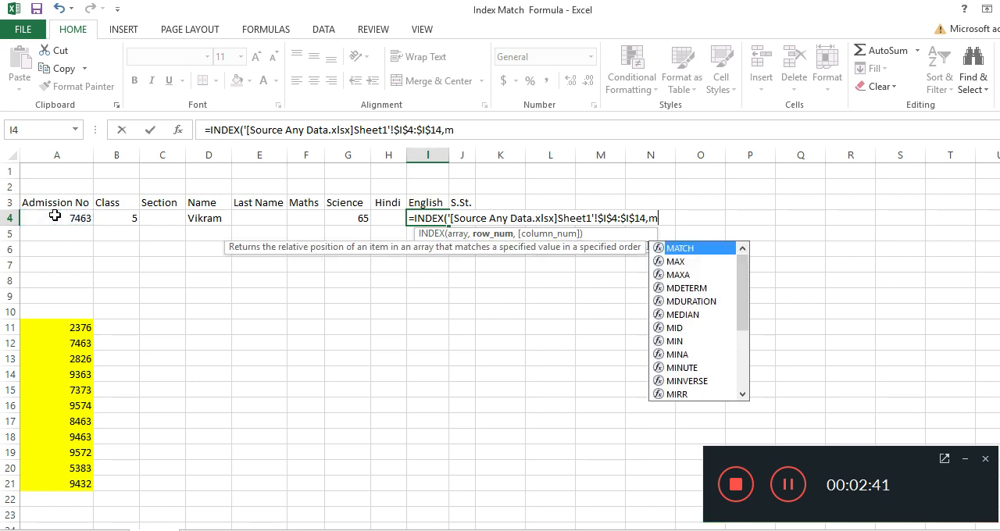
key("Tab")
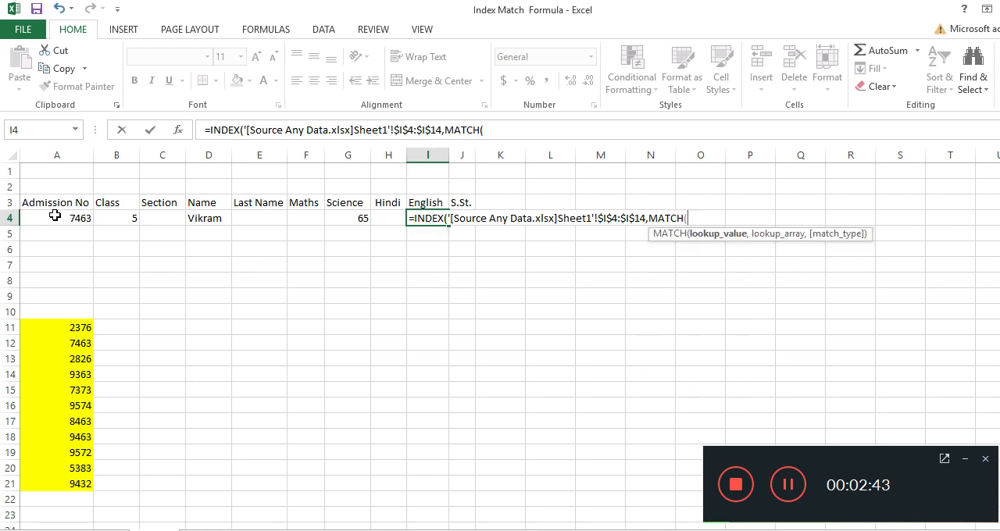
left_click(55, 218)
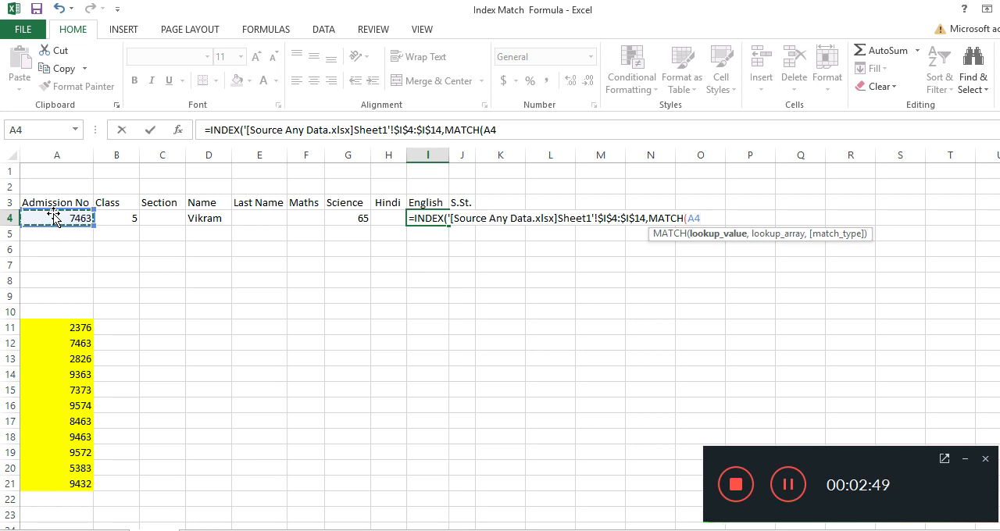
type(",")
Step: Use the Source Any Data admission numbers A4:A14 as the MATCH lookup array, set match type 0, and complete the formula
mouse_move(517, 530)
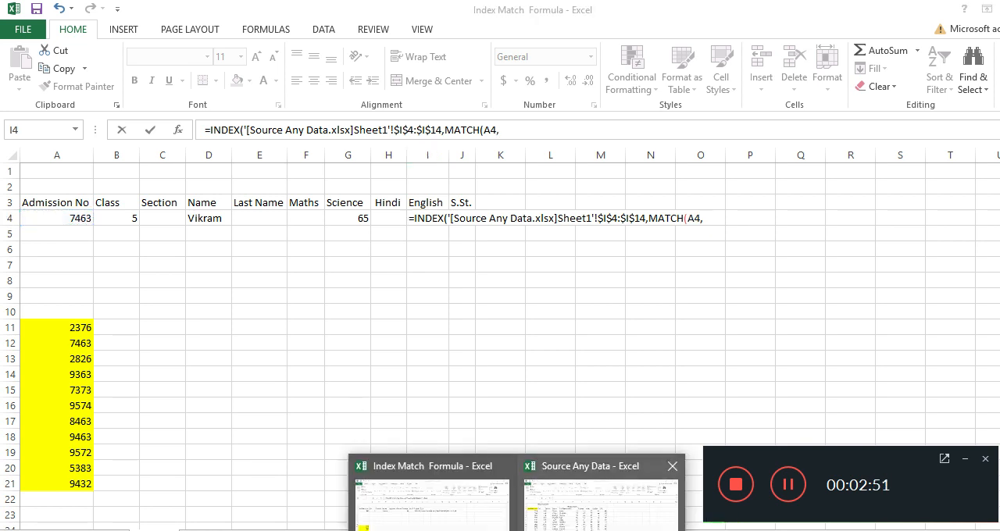
left_click(555, 521)
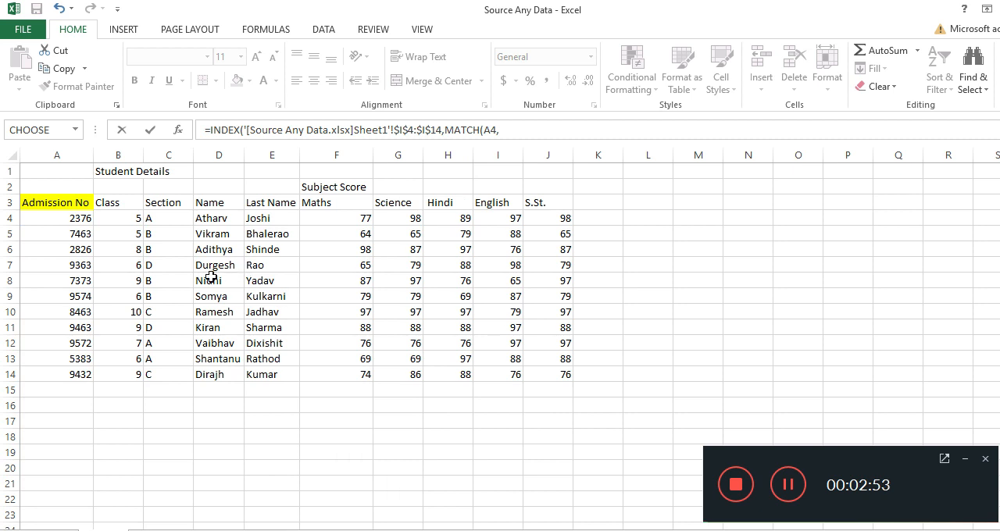
left_click_drag(53, 218, 60, 367)
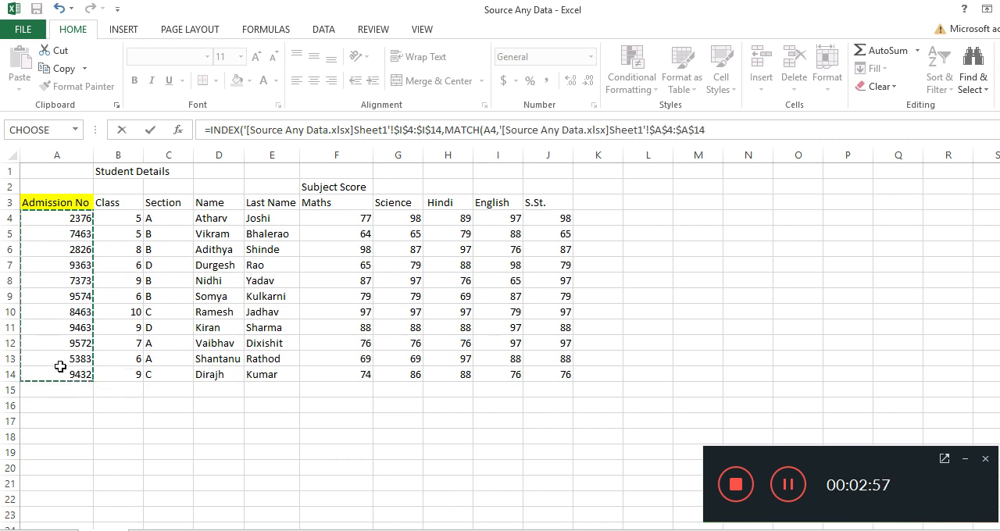
type(",0")
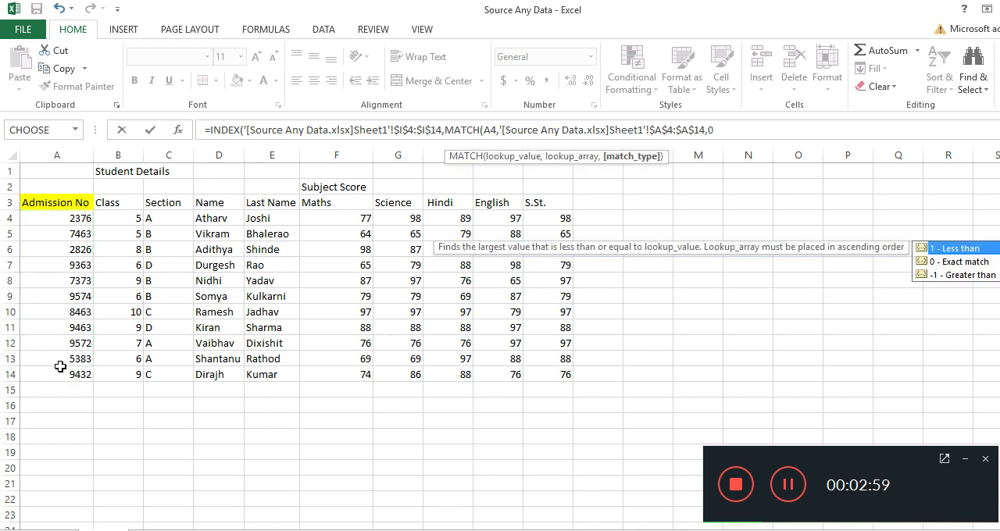
type("))")
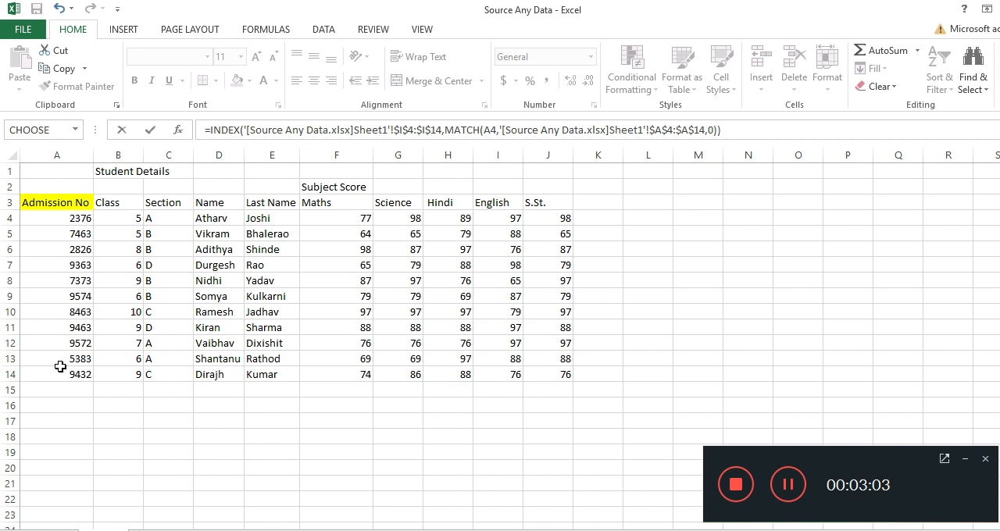
key("Return")
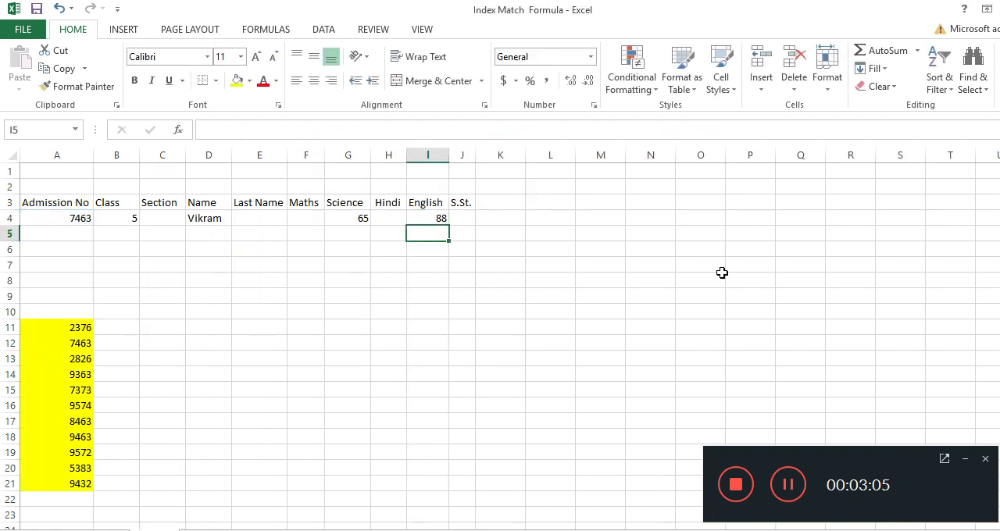
Step: Review the formula in I4, and examine the admission number and name columns in the Source Any Data workbook
left_click(440, 218)
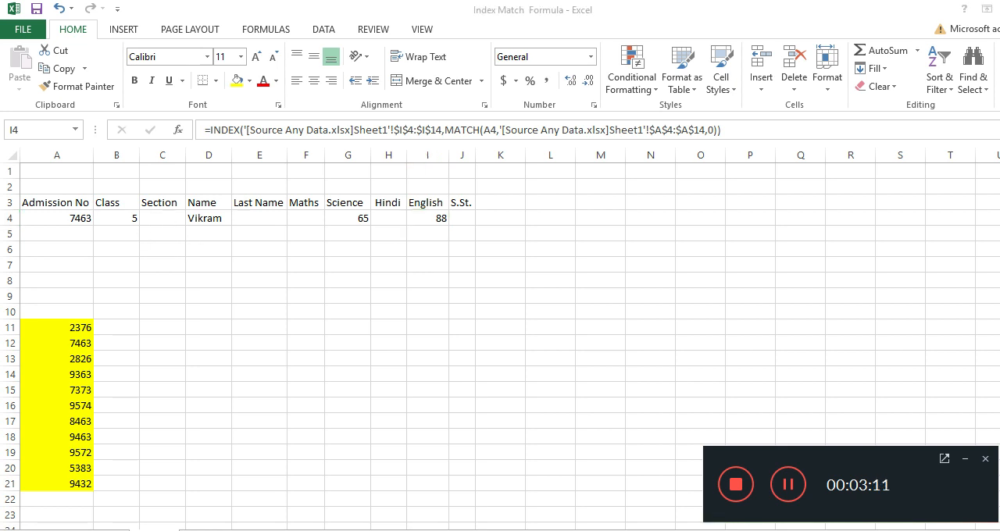
left_click(593, 515)
left_click_drag(64, 221, 66, 370)
left_click_drag(72, 214, 82, 358)
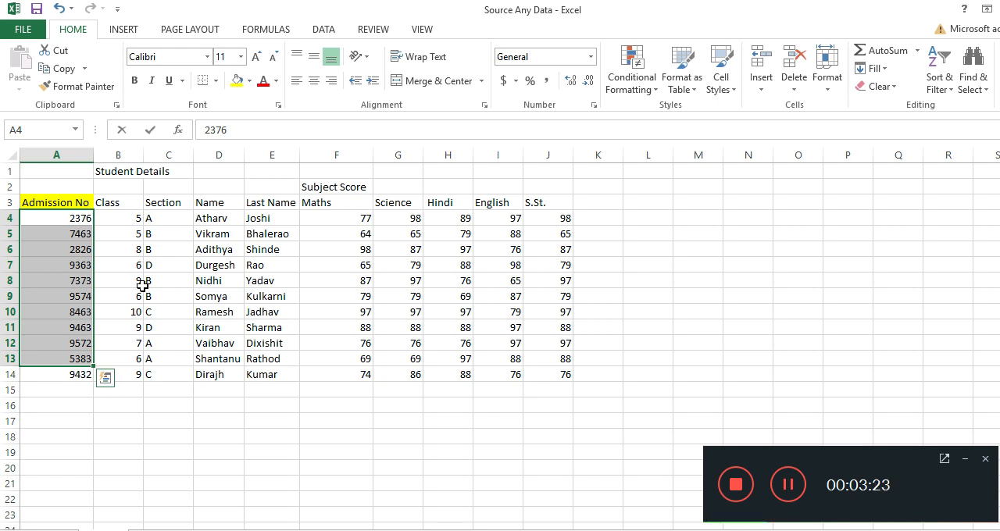
left_click(201, 232)
left_click(218, 295)
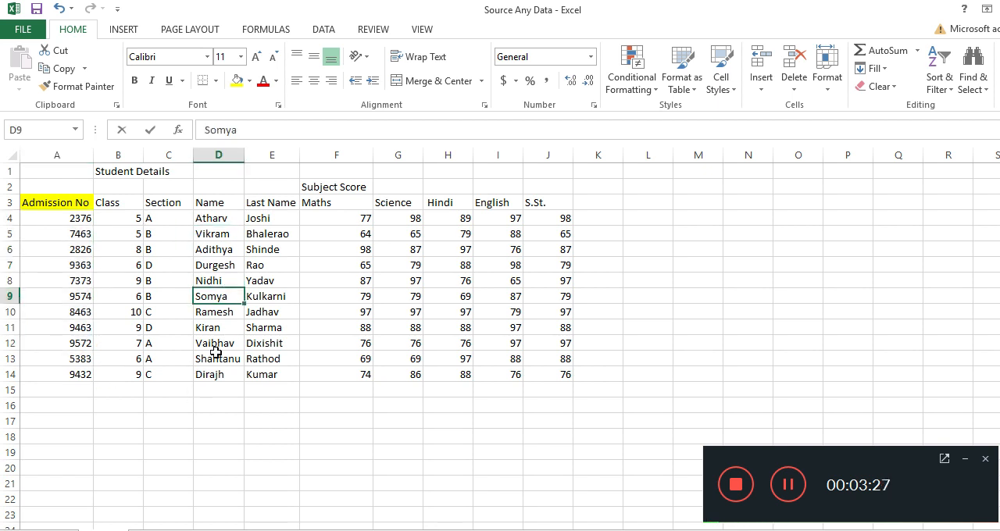
left_click(215, 356)
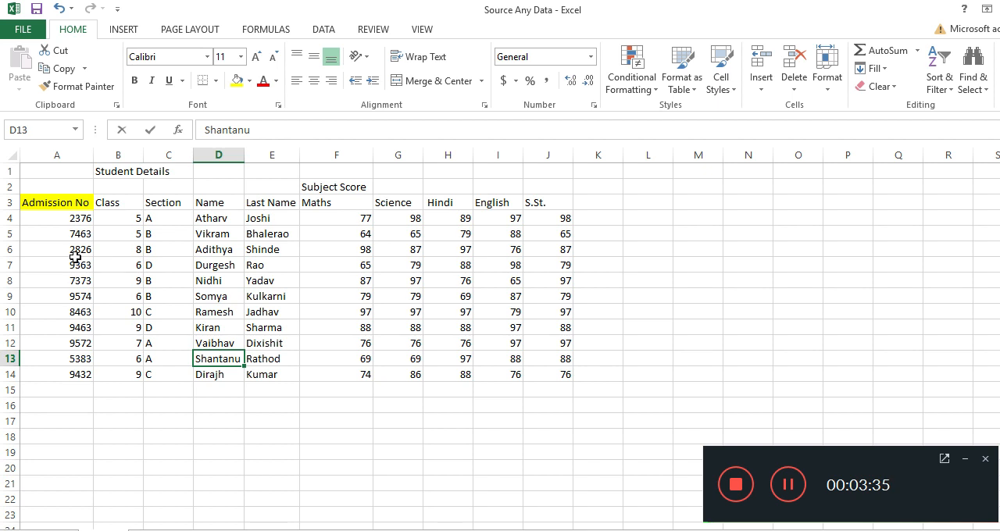
Step: In the Index Match Formula workbook, test the lookups by replacing the admission number in A4 with the one listed in A20
left_click_drag(64, 227, 78, 344)
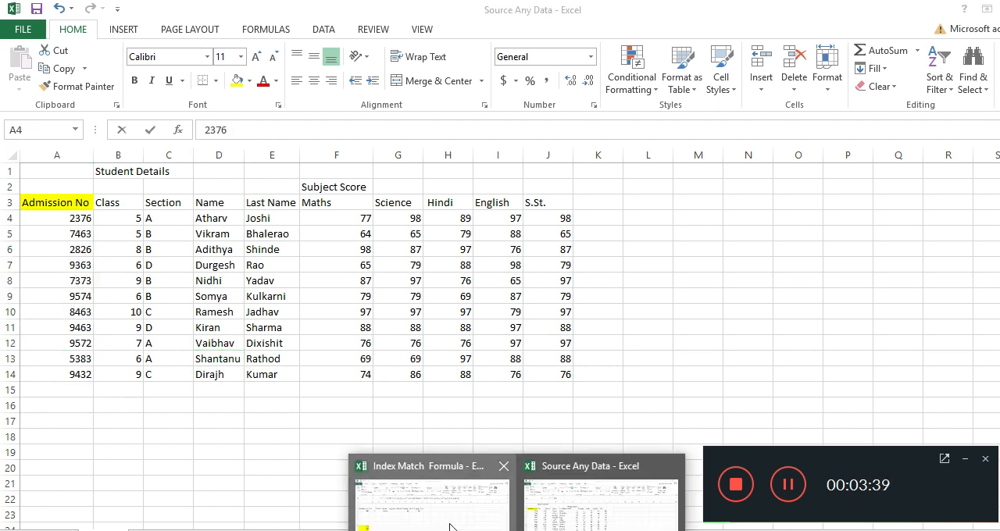
left_click(446, 492)
left_click_drag(73, 324, 74, 484)
left_click(64, 217)
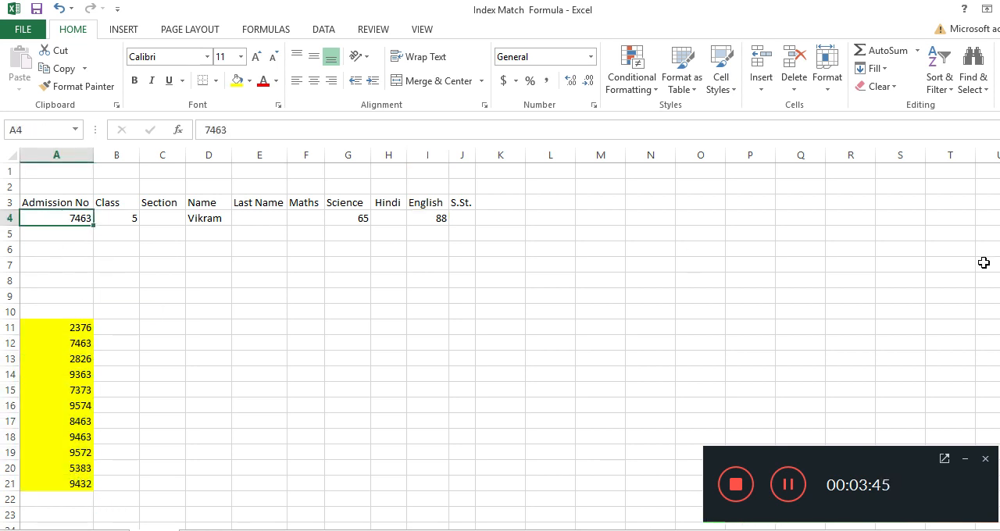
type("5383")
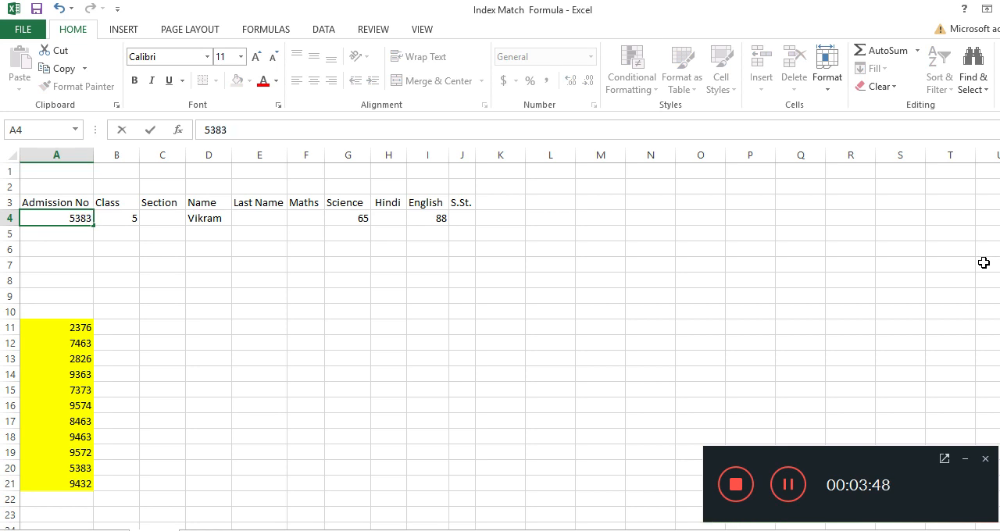
left_click(397, 310)
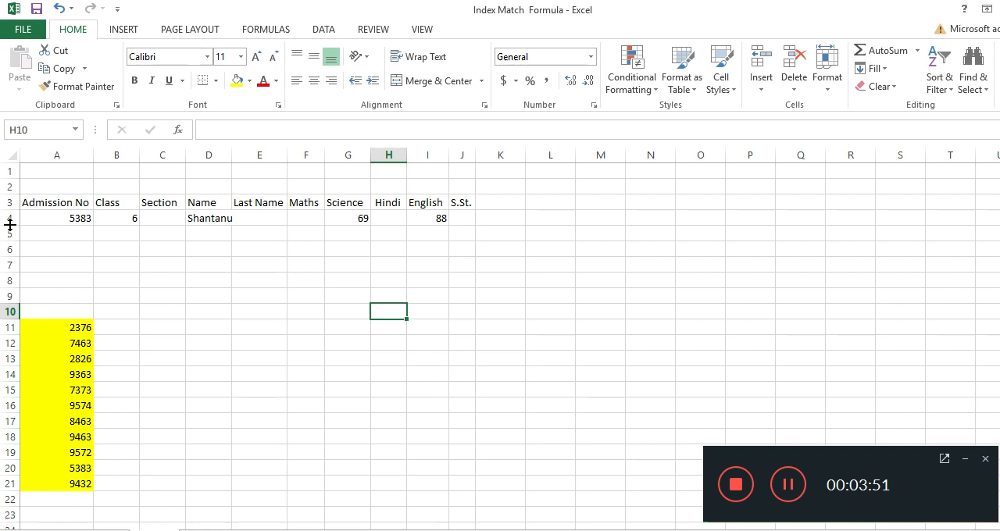
Step: Test the lookup formulas again by setting A4 to the admission number listed in A21
left_click(108, 219)
left_click(41, 215)
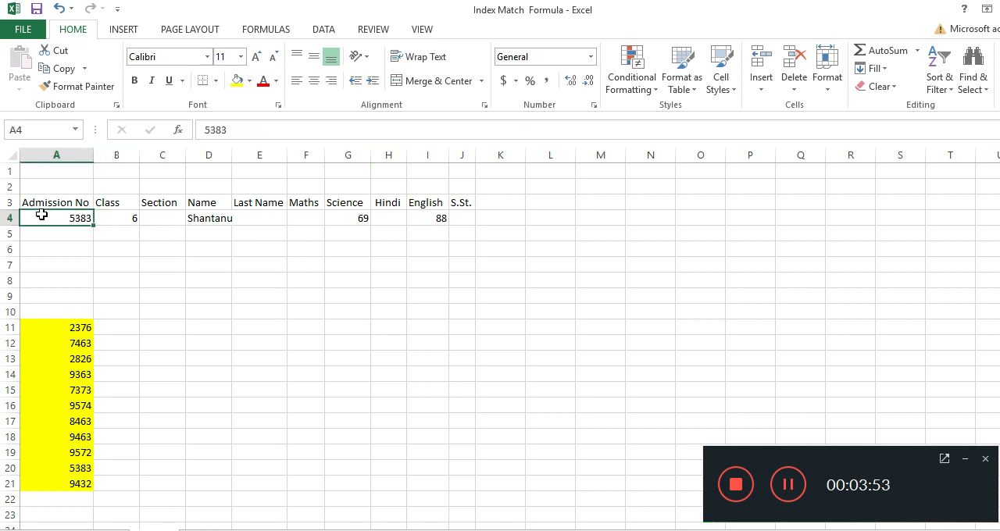
type("9")
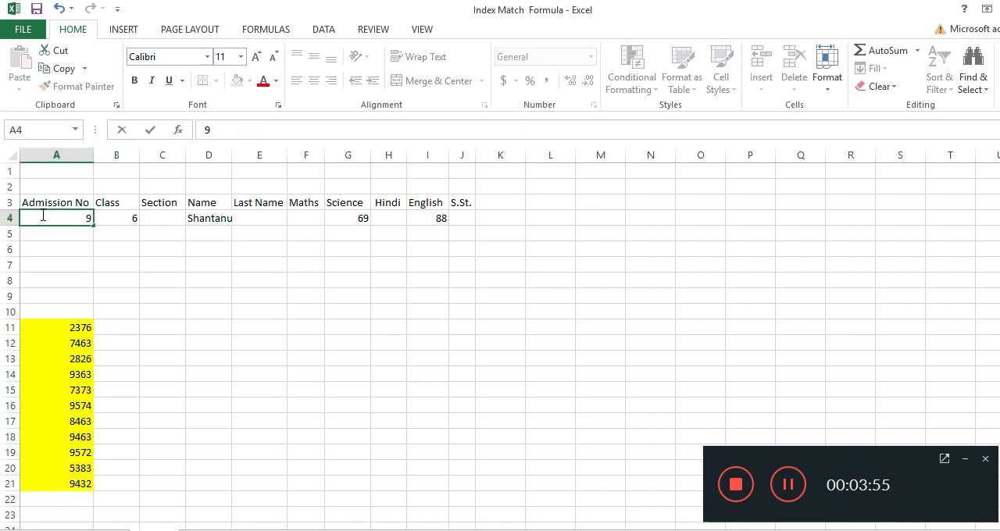
type("432")
left_click(276, 306)
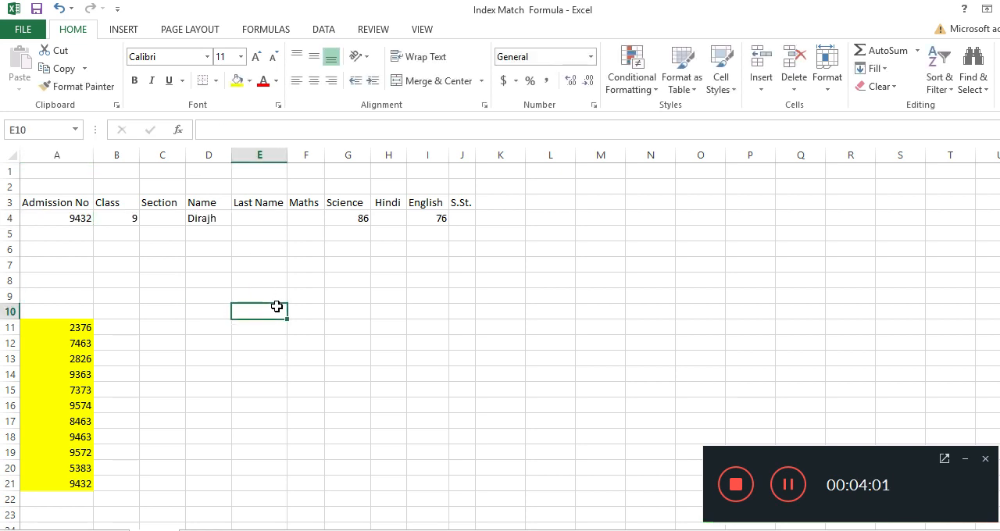